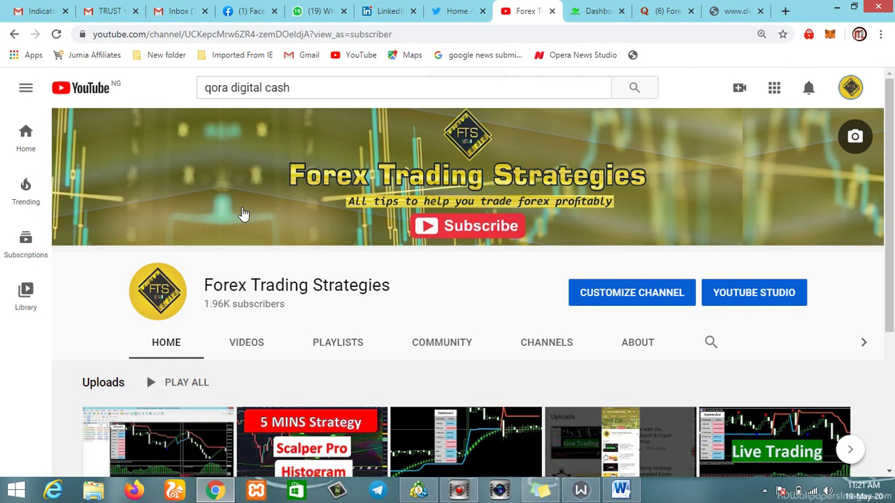
Switch to MetaTrader 5 and compare the trend dashboard and signals on the Crash 500 Index 5-minute and 1-minute charts
{"action": "left_click", "coordinate": [420, 492]}
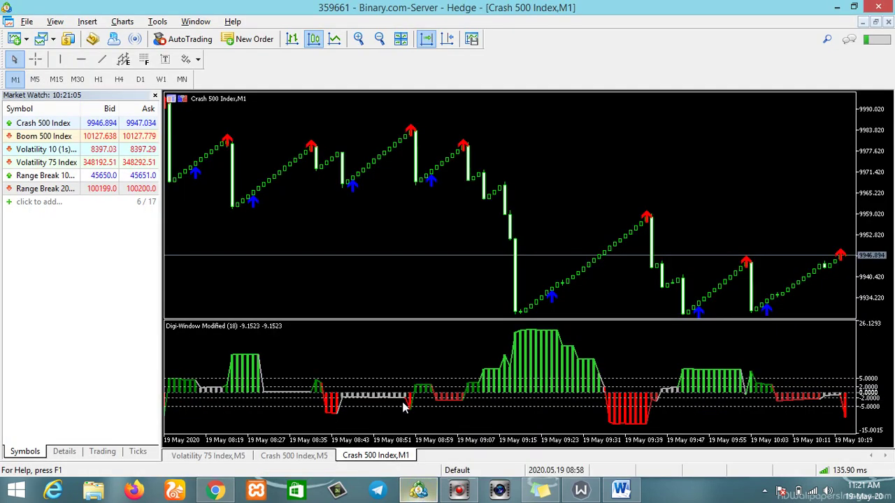
{"action": "left_click", "coordinate": [273, 456]}
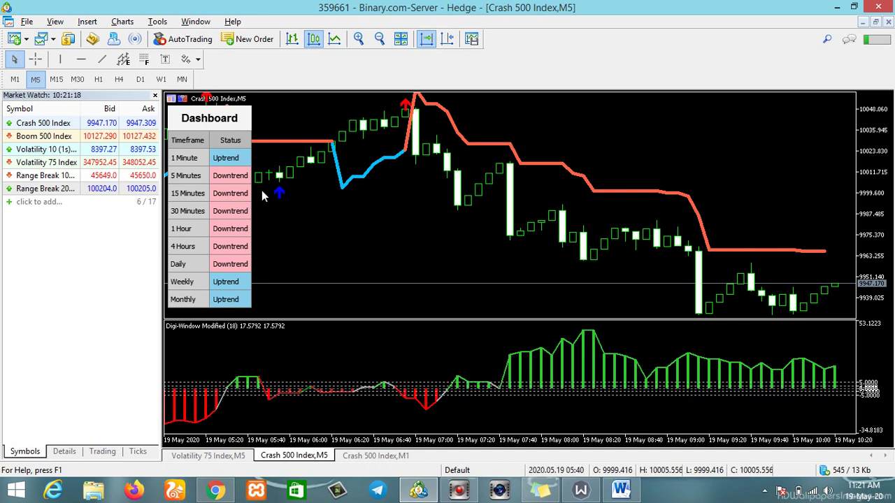
{"action": "left_click", "coordinate": [295, 314]}
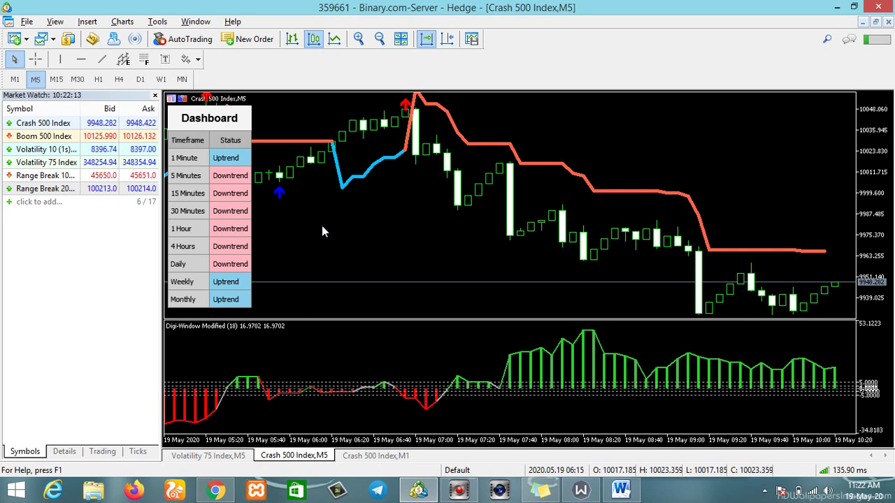
{"action": "left_click", "coordinate": [382, 456]}
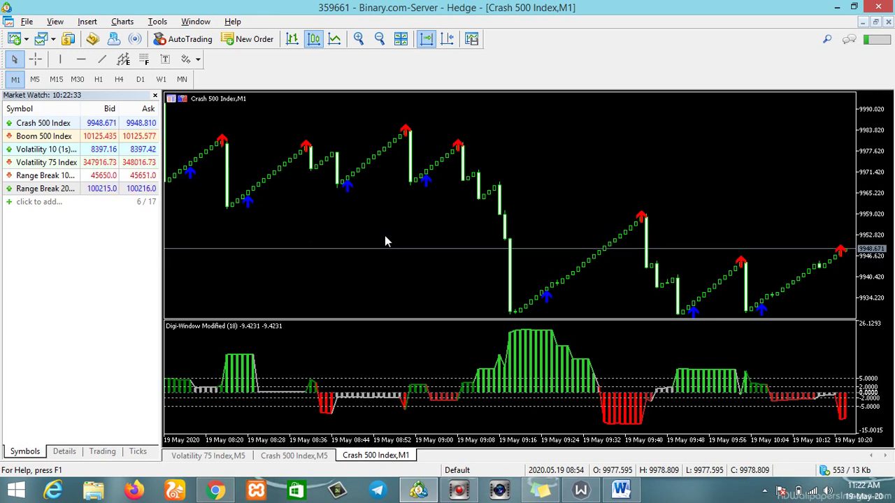
{"action": "left_click", "coordinate": [294, 456]}
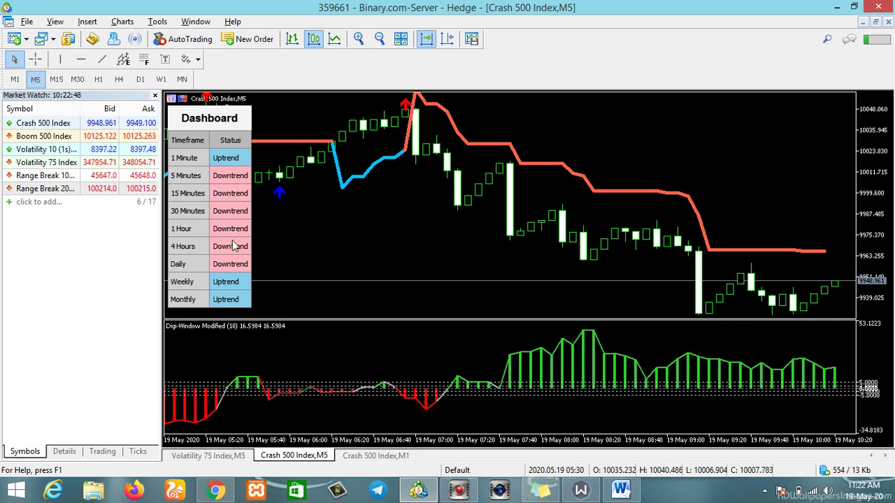
{"action": "left_click", "coordinate": [374, 456]}
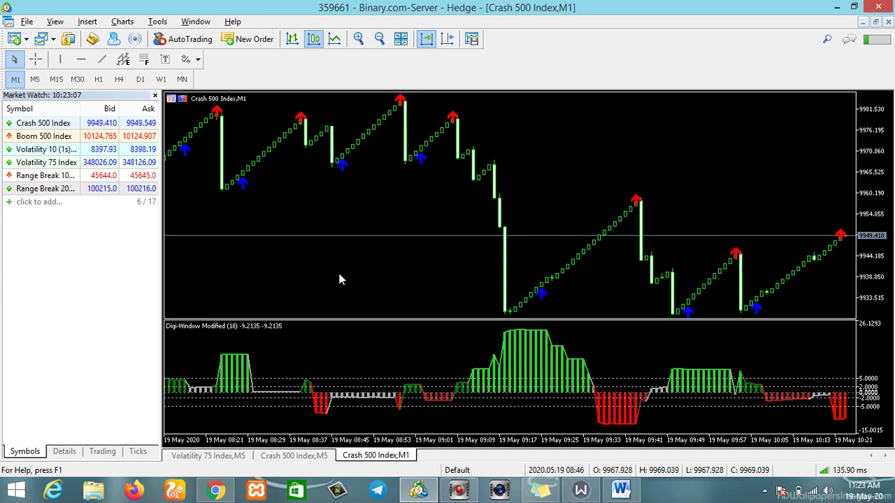
Undock the Crash 500 Index 1-minute chart into its own window and maximize it
{"action": "right_click", "coordinate": [577, 168]}
{"action": "mouse_move", "coordinate": [637, 236]}
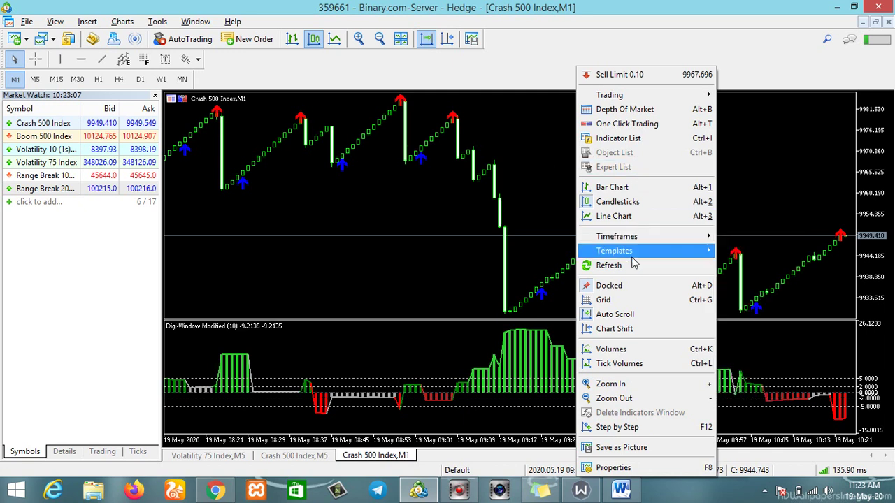
{"action": "left_click", "coordinate": [630, 286]}
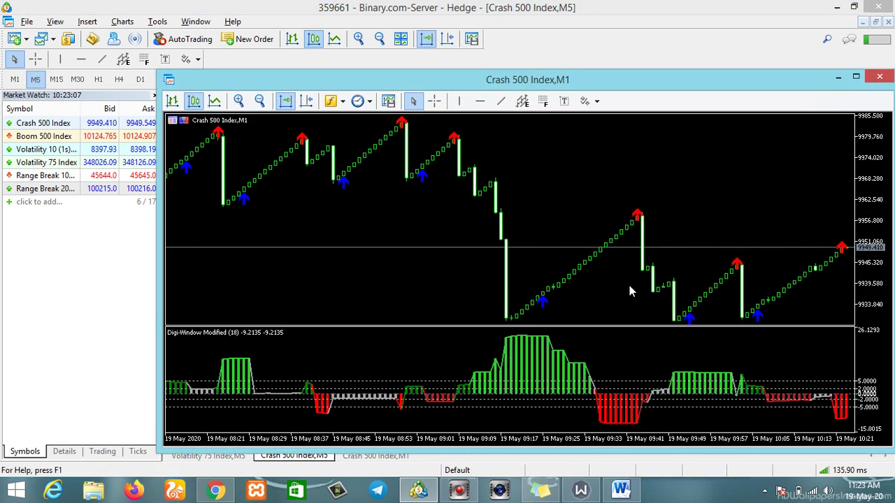
{"action": "left_click", "coordinate": [855, 77]}
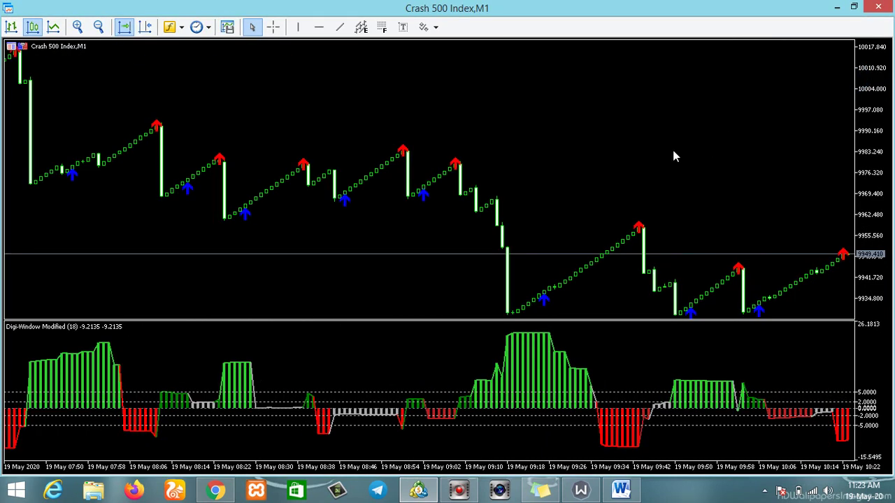
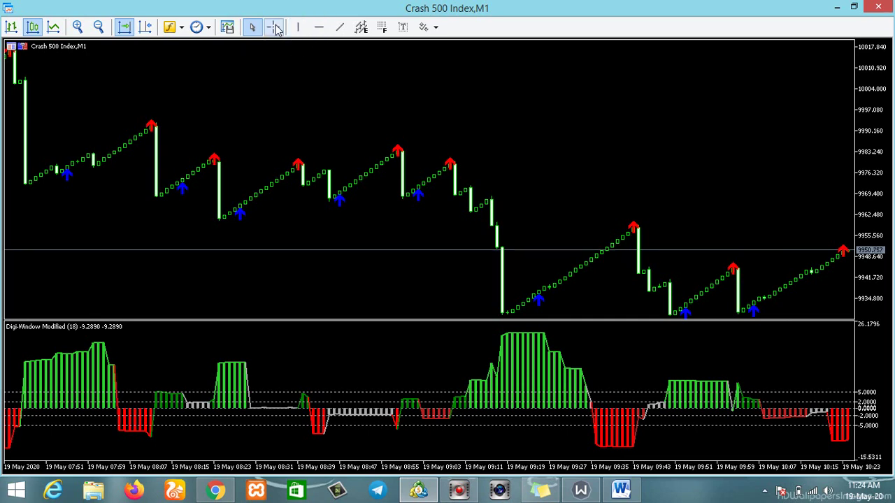
Draw a descending trendline from about 10008 over the swing highs and an ascending one from the 9930 low, both ending near the latest candle
{"action": "left_click", "coordinate": [341, 28]}
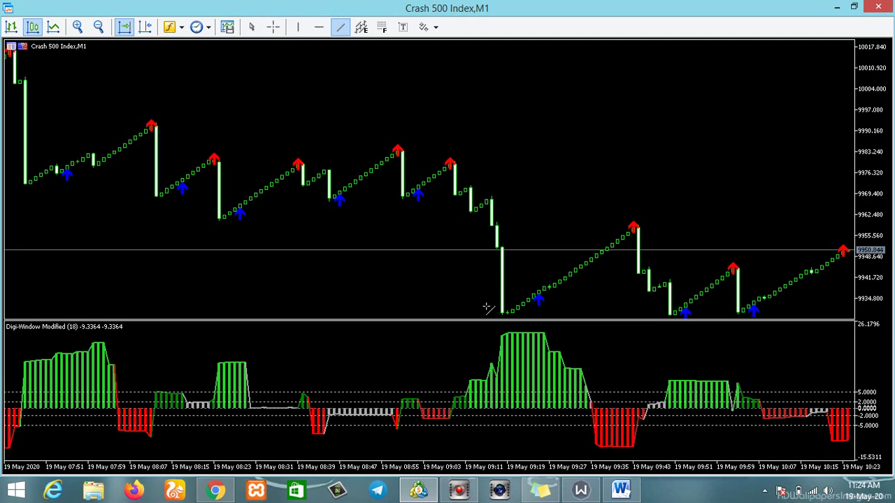
{"action": "left_click_drag", "start_coordinate": [30, 74], "coordinate": [845, 242]}
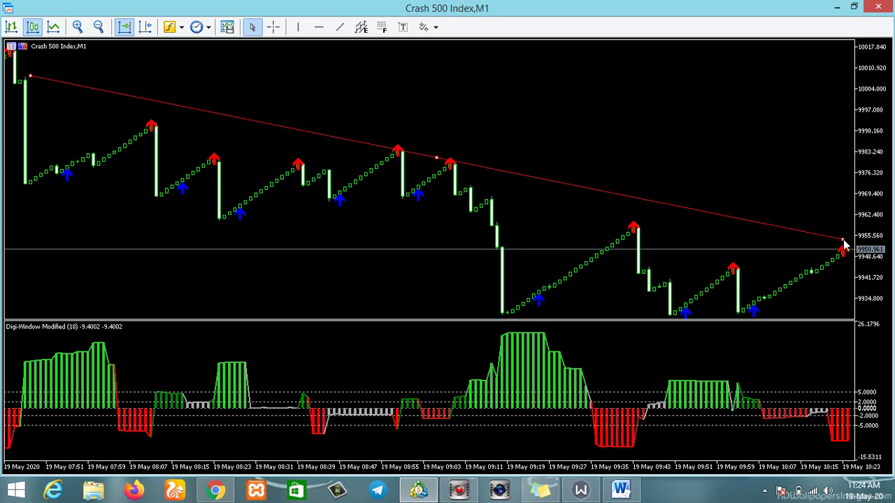
{"action": "left_click", "coordinate": [340, 27]}
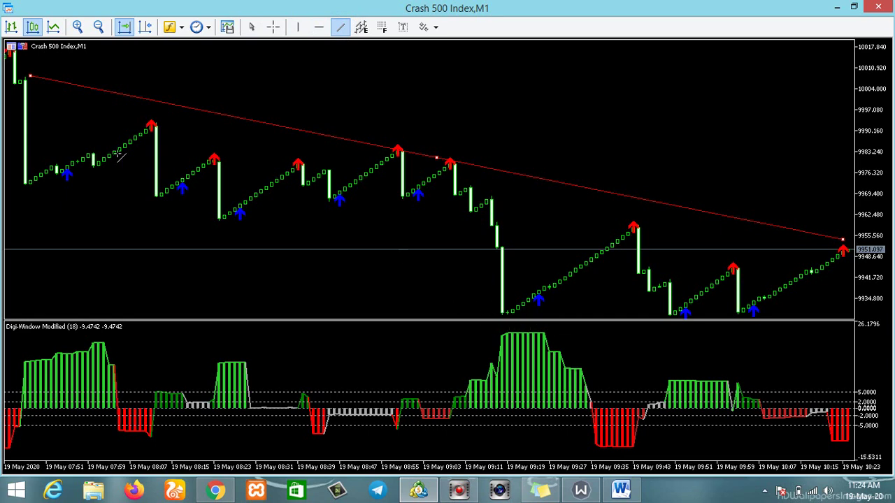
{"action": "left_click_drag", "start_coordinate": [498, 310], "coordinate": [844, 244]}
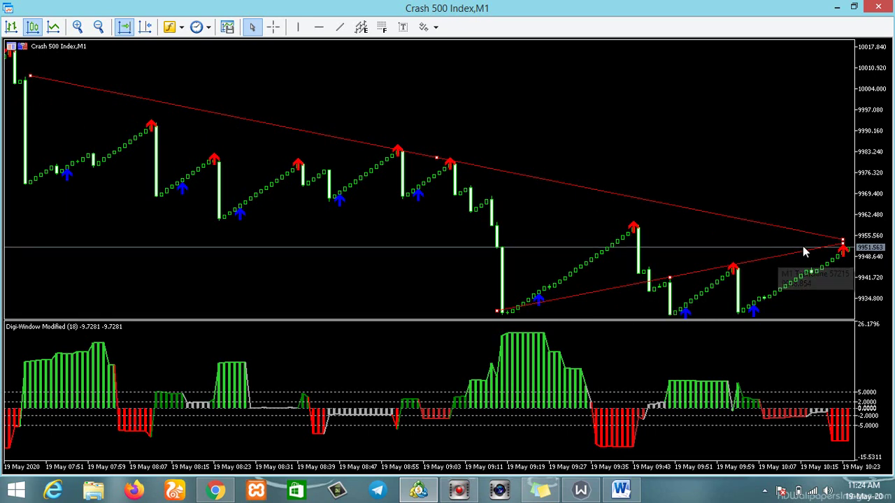
Switch the undocked Crash 500 Index chart to the 5-minute timeframe
{"action": "right_click", "coordinate": [158, 79]}
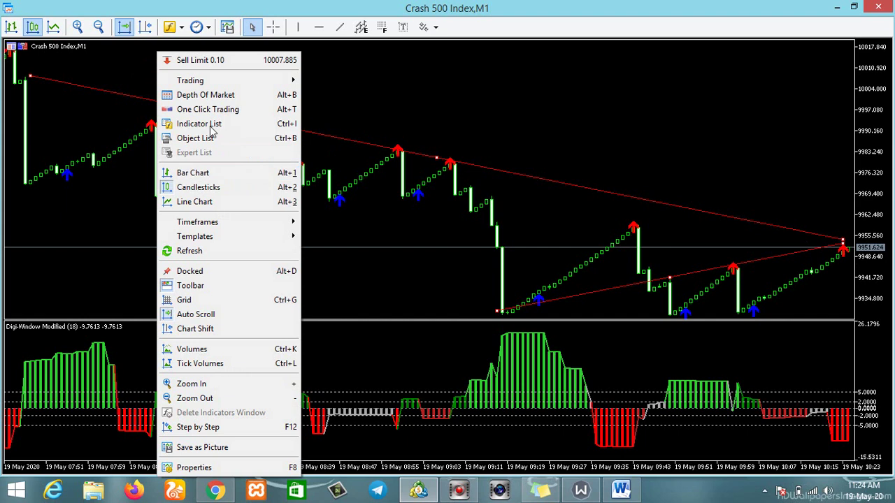
{"action": "mouse_move", "coordinate": [232, 222]}
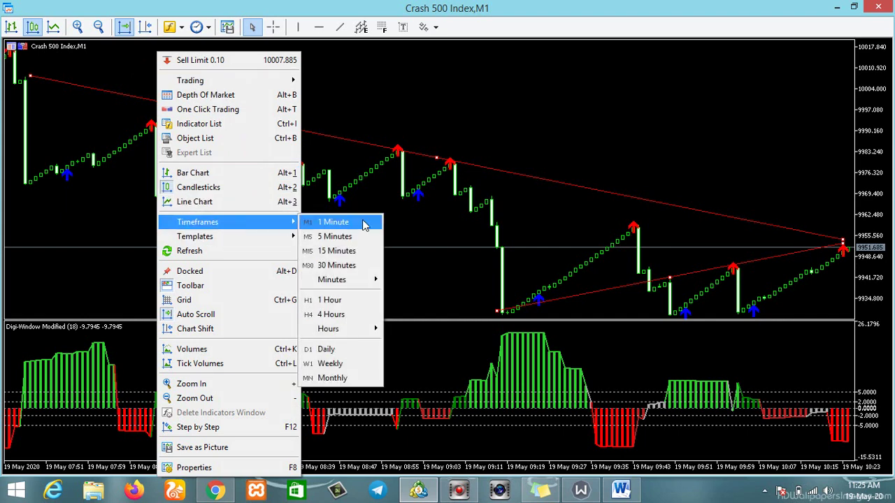
{"action": "left_click", "coordinate": [365, 238]}
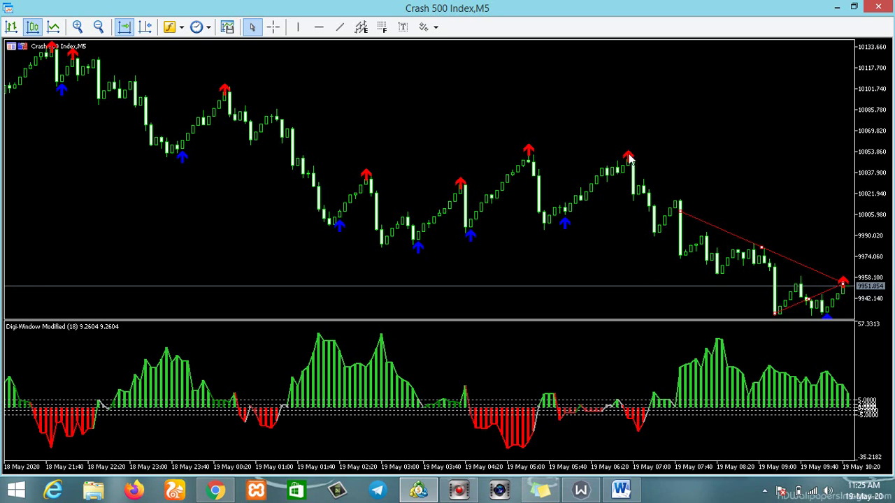
Extend the descending trendline's start back to the swing high near 19 May 07:00, and delete both trendlines
{"action": "left_click_drag", "start_coordinate": [678, 214], "coordinate": [637, 154]}
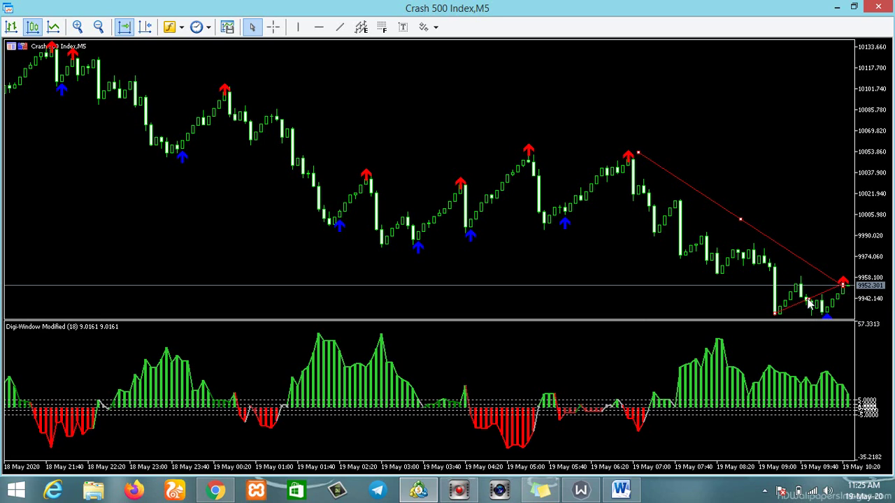
{"action": "left_click_drag", "start_coordinate": [810, 302], "coordinate": [612, 288]}
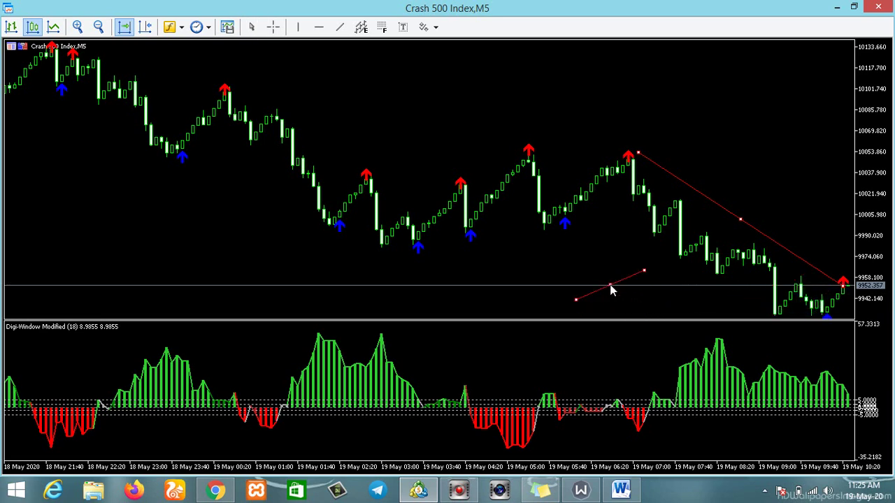
{"action": "key", "text": "Delete"}
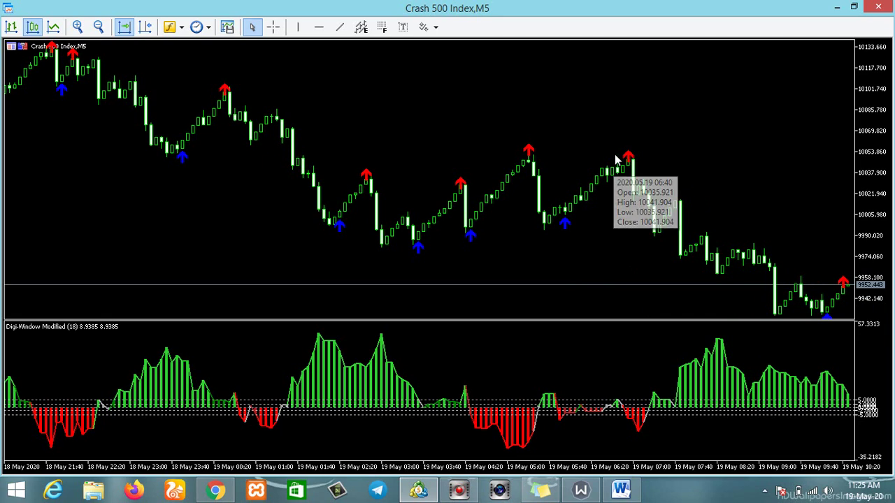
Switch the Crash 500 Index chart to the 15-minute timeframe
{"action": "right_click", "coordinate": [175, 84]}
{"action": "mouse_move", "coordinate": [251, 222]}
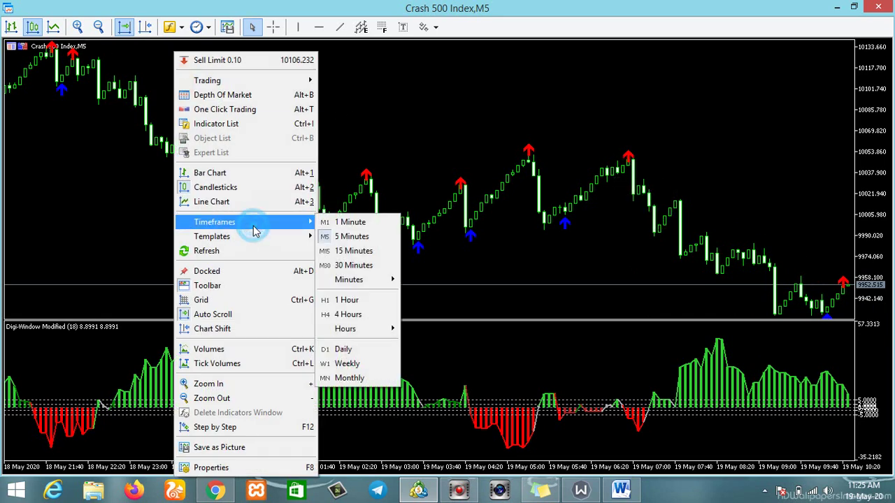
{"action": "left_click", "coordinate": [367, 252]}
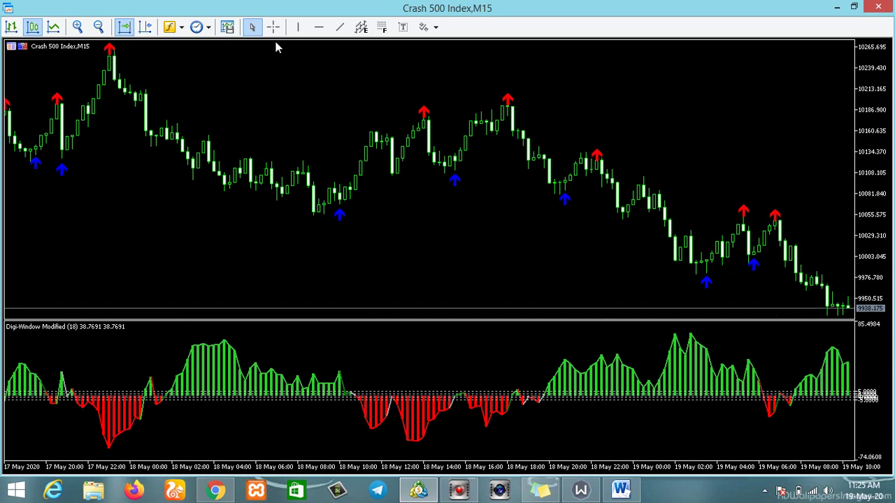
Draw a descending trendline on the 15-minute chart from the 18 May swing high to the latest candles, and delete it again
{"action": "left_click", "coordinate": [340, 27]}
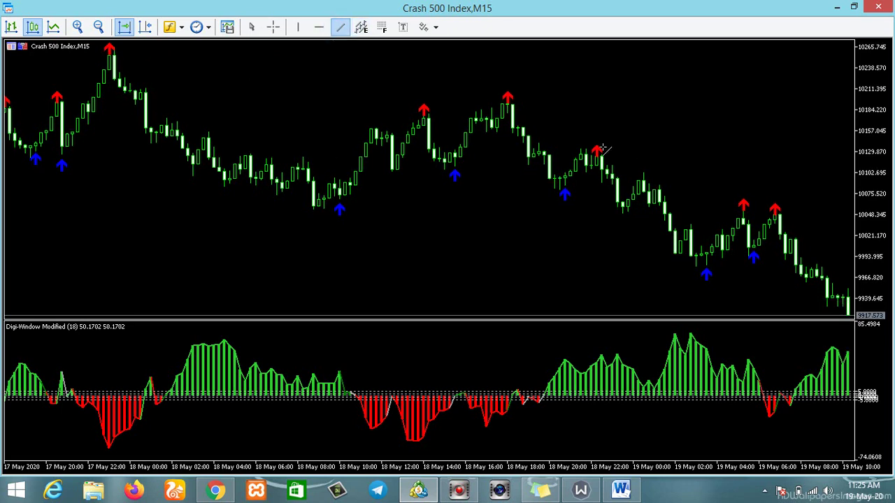
{"action": "left_click_drag", "start_coordinate": [514, 96], "coordinate": [832, 319]}
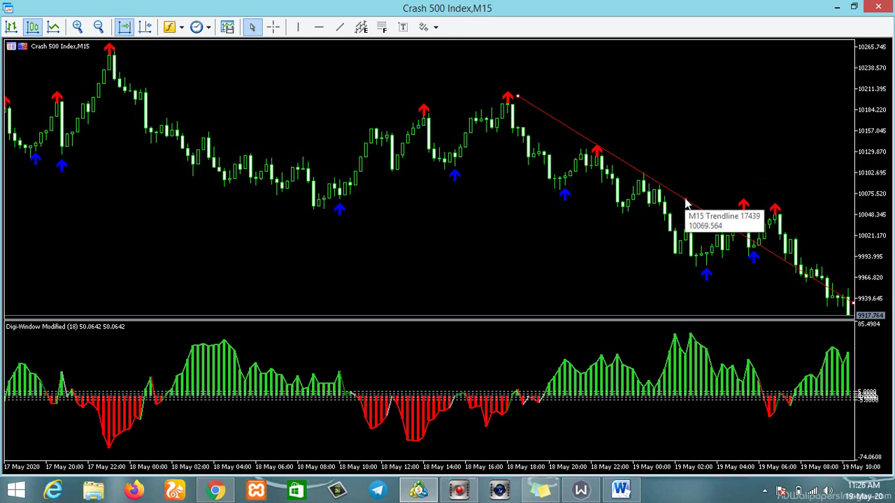
{"action": "key", "text": "Delete"}
{"action": "left_click", "coordinate": [733, 153]}
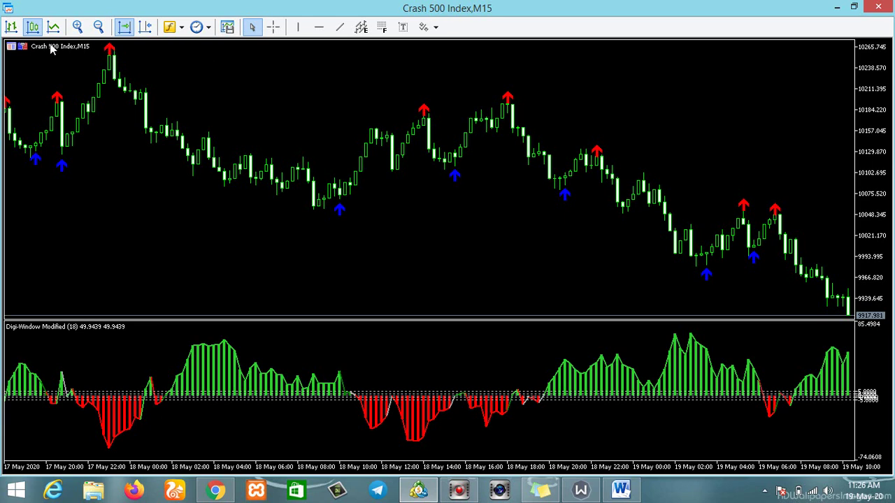
Switch the Crash 500 Index chart to the 30-minute timeframe
{"action": "right_click", "coordinate": [244, 84]}
{"action": "mouse_move", "coordinate": [310, 228]}
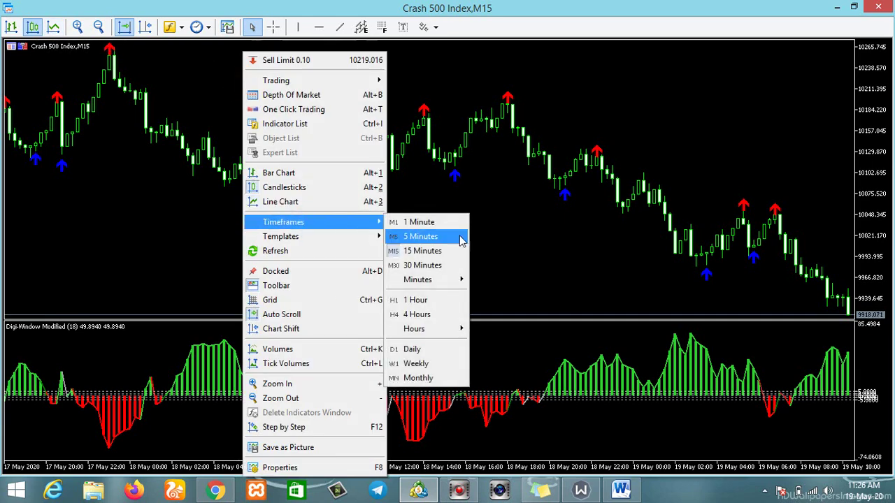
{"action": "left_click", "coordinate": [413, 265]}
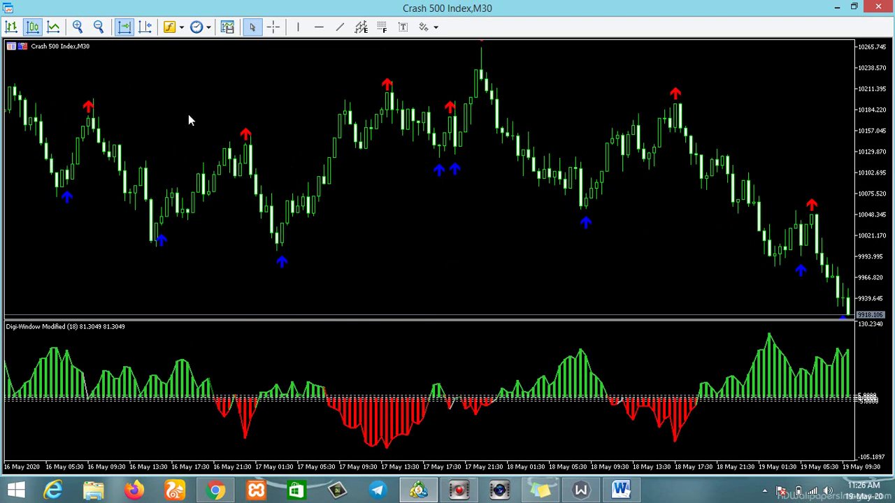
Draw a descending trendline on the 30-minute chart from the 18 May swing high to the latest candle, and remove it again
{"action": "left_click", "coordinate": [343, 27]}
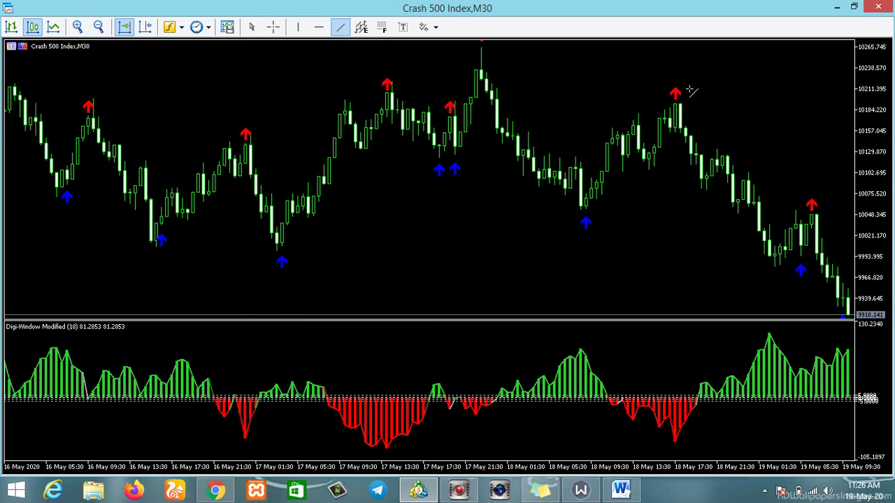
{"action": "mouse_move", "coordinate": [682, 86]}
{"action": "left_mouse_down"}
{"action": "mouse_move", "coordinate": [804, 196]}
{"action": "mouse_move", "coordinate": [870, 240]}
{"action": "left_mouse_up"}
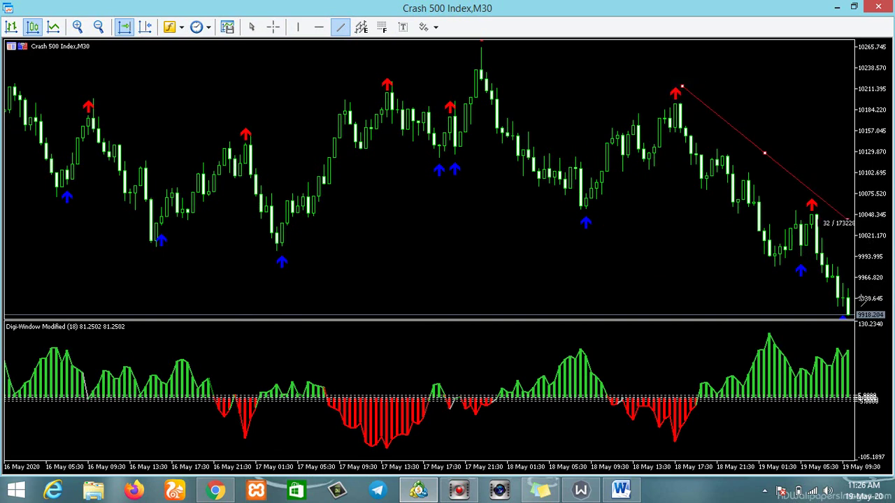
{"action": "mouse_move", "coordinate": [849, 221]}
{"action": "left_mouse_down"}
{"action": "mouse_move", "coordinate": [859, 315]}
{"action": "mouse_move", "coordinate": [837, 289]}
{"action": "left_mouse_up"}
{"action": "left_click", "coordinate": [773, 273]}
{"action": "left_click_drag", "start_coordinate": [559, 246], "coordinate": [693, 252]}
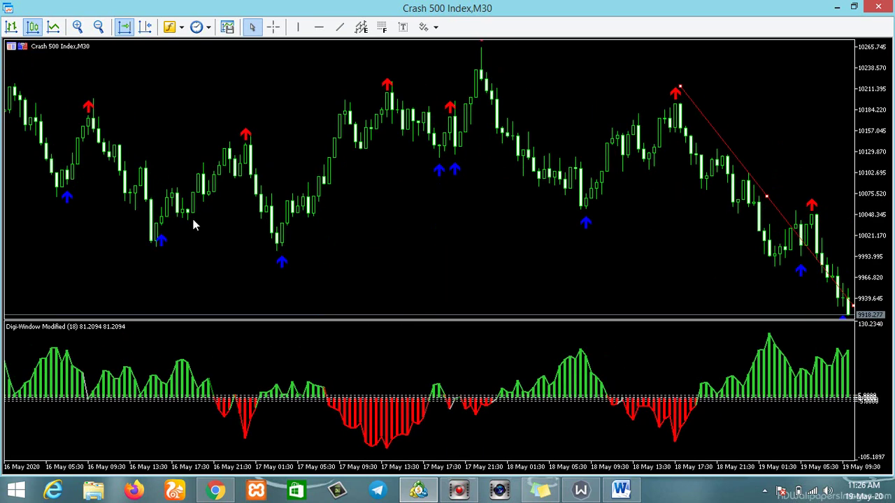
{"action": "key", "text": "Delete"}
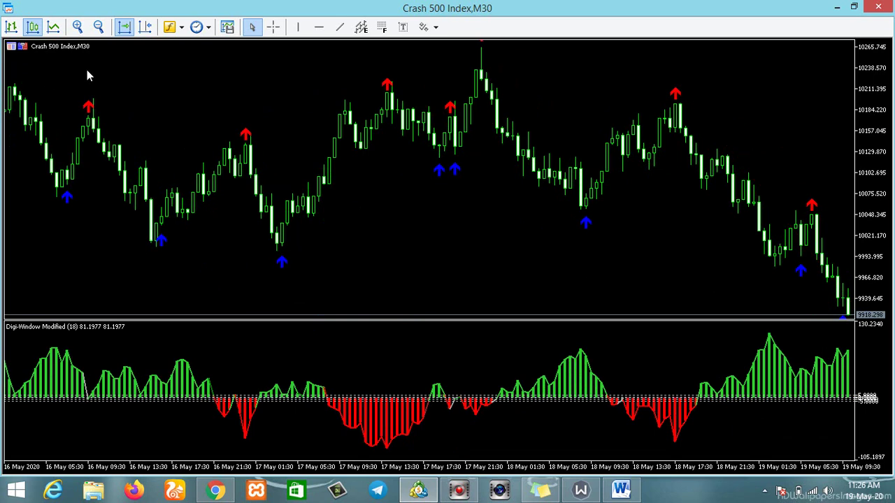
Switch the chart to the 1-hour timeframe and draw a descending trendline from the last swing high on 18 May toward the latest candles
{"action": "right_click", "coordinate": [169, 60]}
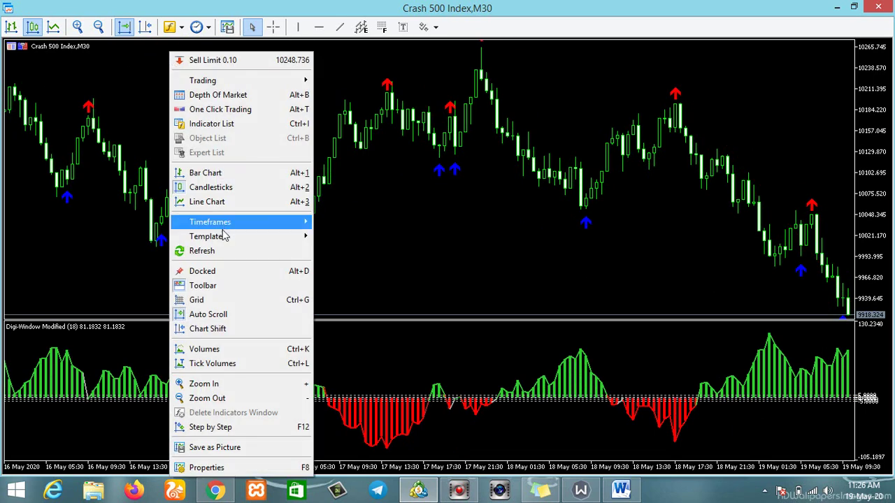
{"action": "left_click", "coordinate": [224, 235]}
{"action": "mouse_move", "coordinate": [231, 221]}
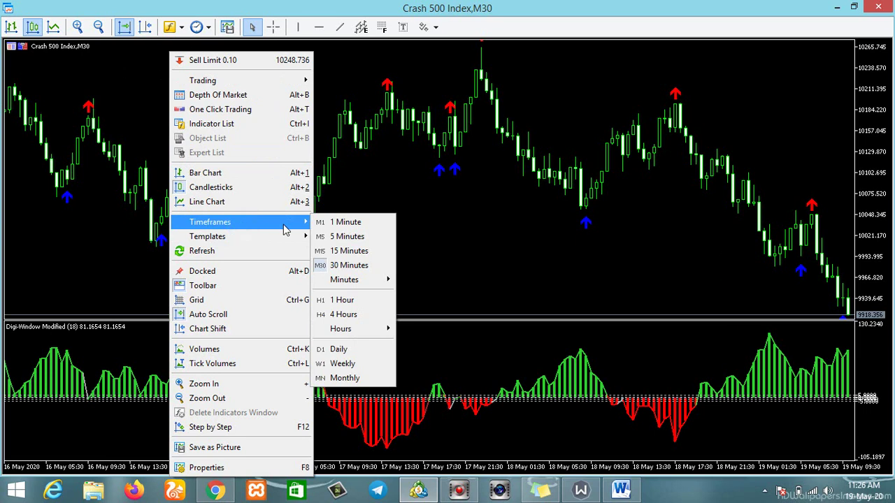
{"action": "left_click", "coordinate": [352, 300]}
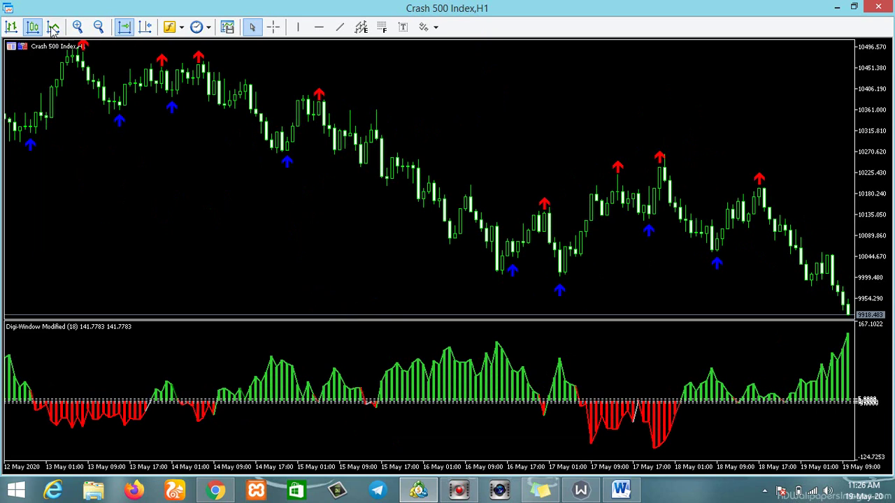
{"action": "left_click", "coordinate": [340, 26]}
{"action": "mouse_move", "coordinate": [762, 168]}
{"action": "left_mouse_down"}
{"action": "mouse_move", "coordinate": [815, 209]}
{"action": "mouse_move", "coordinate": [830, 258]}
{"action": "mouse_move", "coordinate": [858, 296]}
{"action": "mouse_move", "coordinate": [855, 283]}
{"action": "left_mouse_up"}
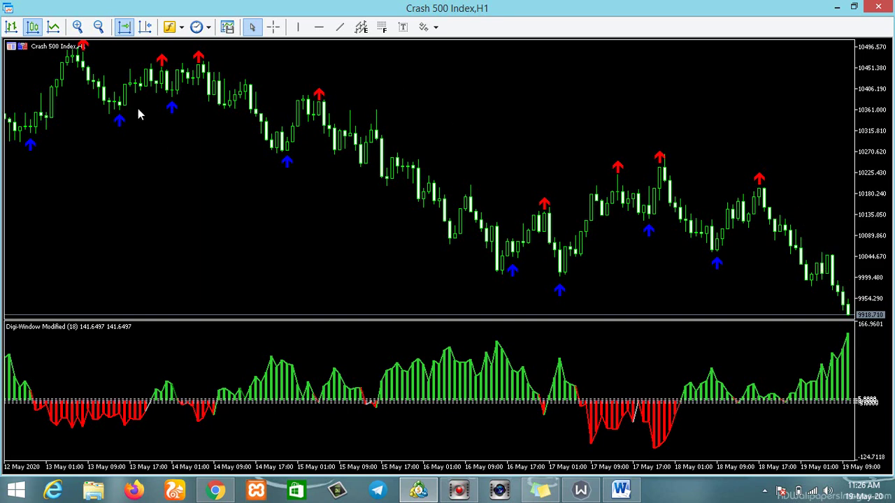
Switch the Crash 500 Index chart to the 4-hour timeframe
{"action": "right_click", "coordinate": [145, 144]}
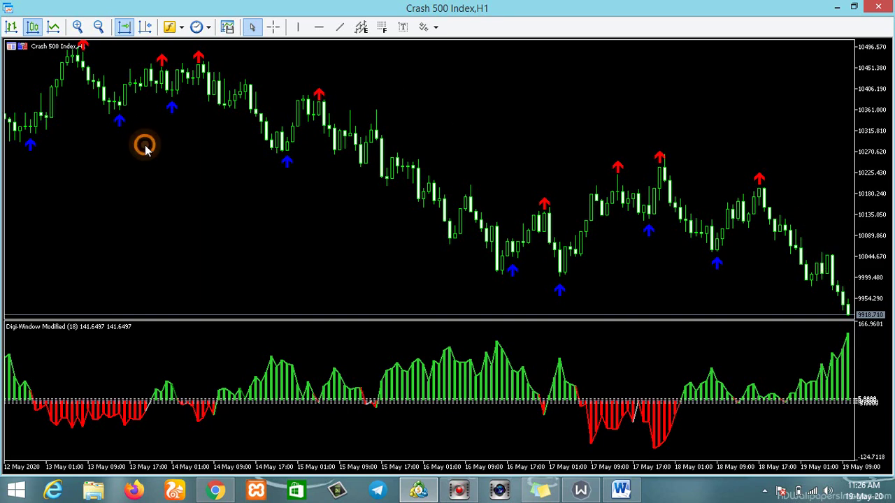
{"action": "mouse_move", "coordinate": [200, 226]}
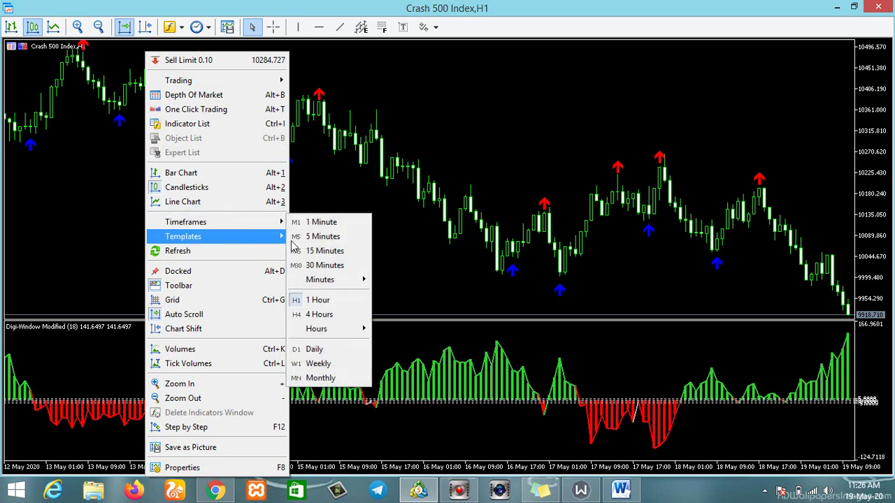
{"action": "left_click", "coordinate": [326, 315]}
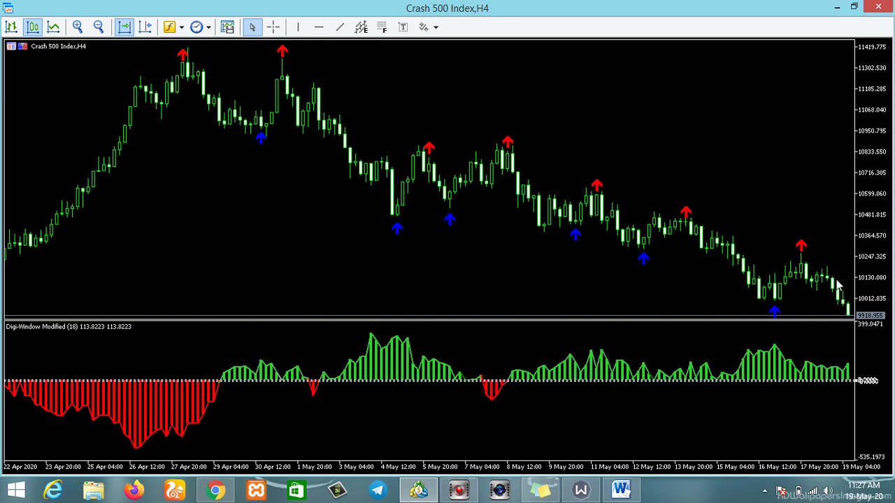
Switch the chart to the Daily timeframe and draw a descending trendline from the early May candles to the latest candle
{"action": "right_click", "coordinate": [189, 144]}
{"action": "mouse_move", "coordinate": [246, 228]}
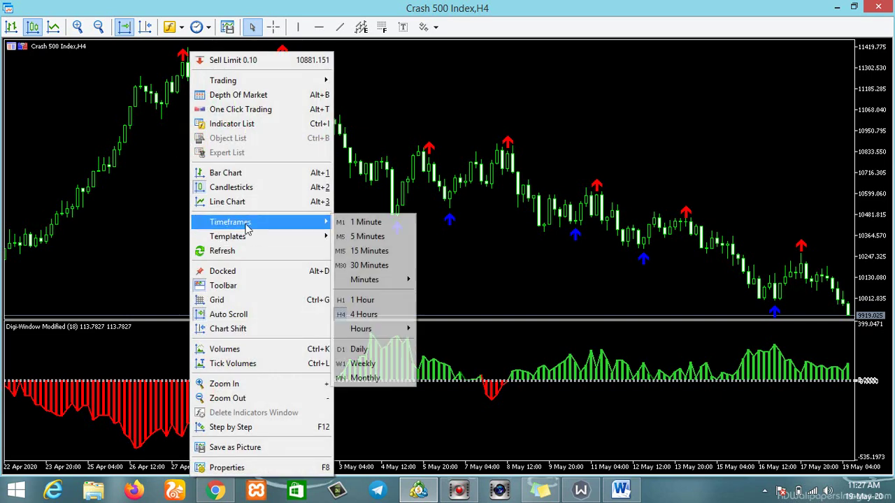
{"action": "left_click", "coordinate": [358, 348]}
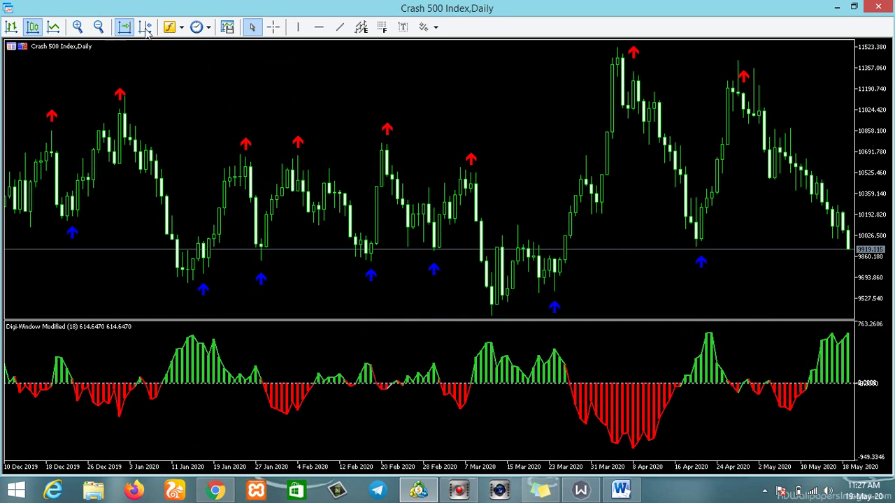
{"action": "left_click", "coordinate": [344, 29]}
{"action": "left_click_drag", "start_coordinate": [766, 105], "coordinate": [853, 248]}
Switch the chart to the 5-minute timeframe and delete the trendline that crosses it
{"action": "right_click", "coordinate": [64, 63]}
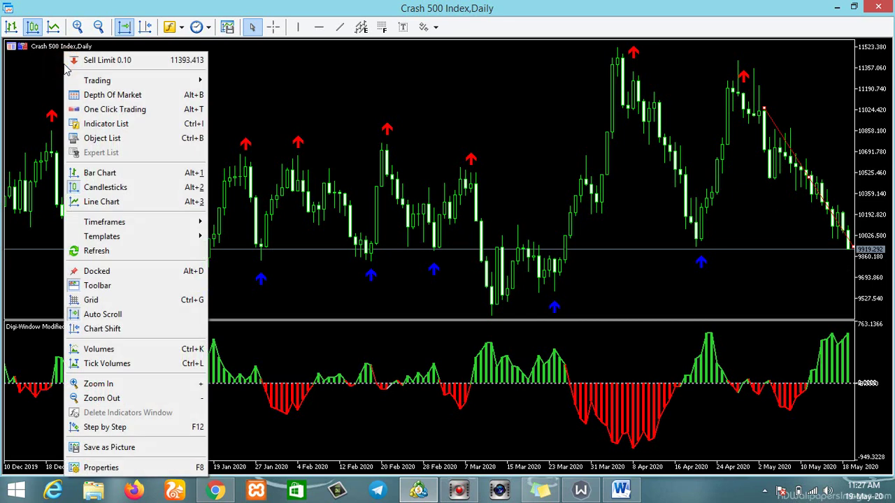
{"action": "mouse_move", "coordinate": [144, 222]}
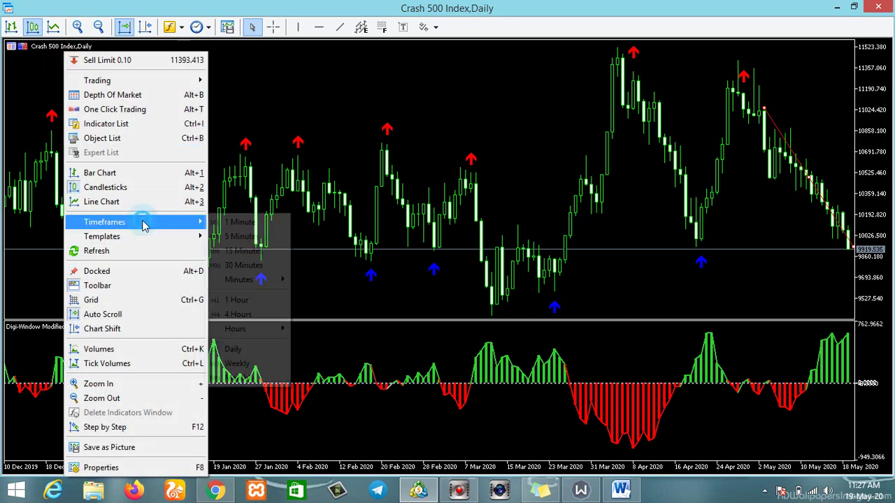
{"action": "left_click", "coordinate": [240, 239]}
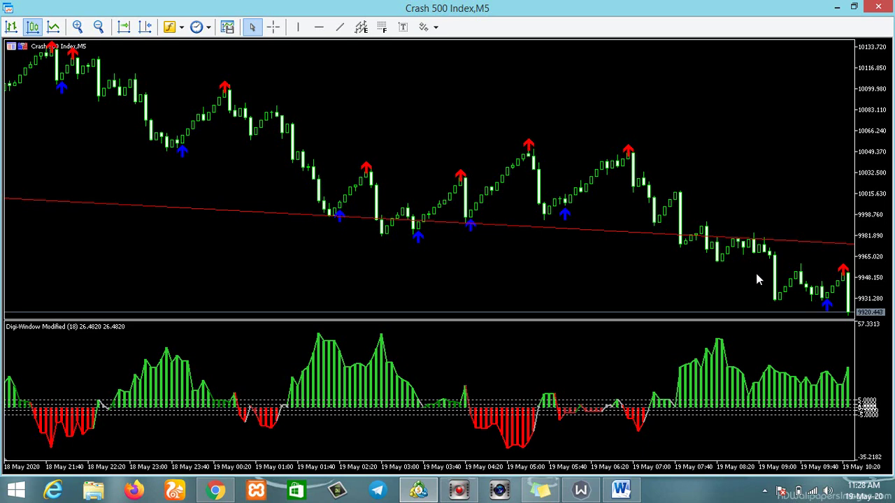
{"action": "double_click", "coordinate": [649, 234]}
{"action": "key", "text": "Delete"}
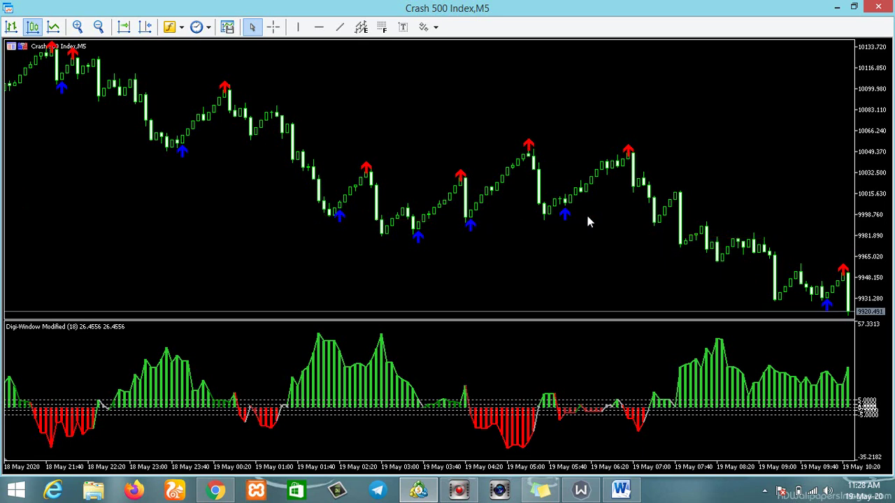
Switch the chart to the 1-minute timeframe and turn on auto scroll to bring up the latest candles
{"action": "right_click", "coordinate": [70, 107]}
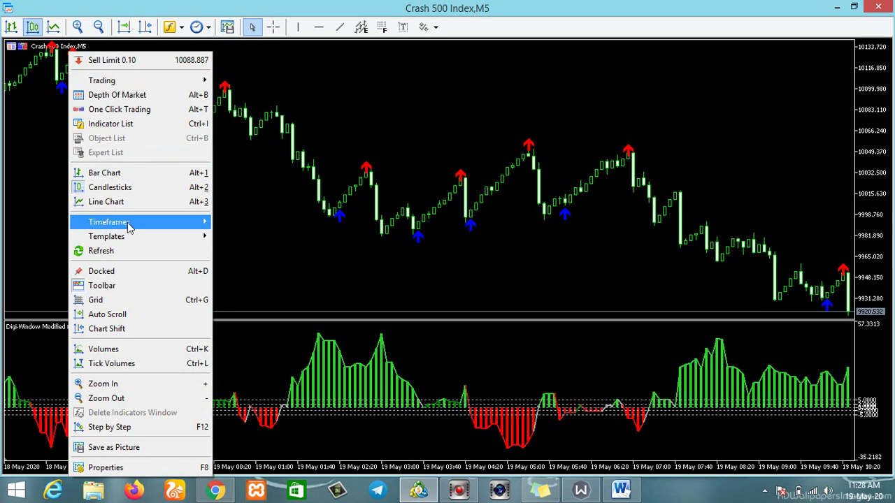
{"action": "left_click", "coordinate": [245, 221]}
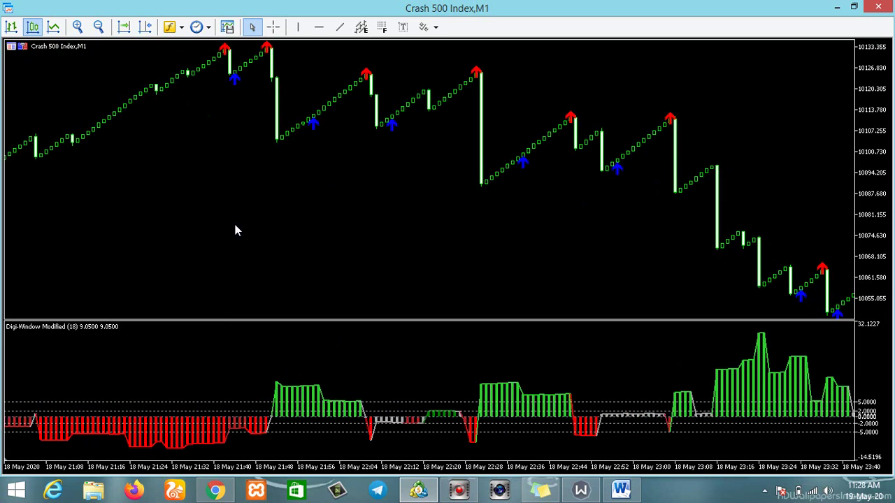
{"action": "left_click_drag", "start_coordinate": [763, 267], "coordinate": [710, 266]}
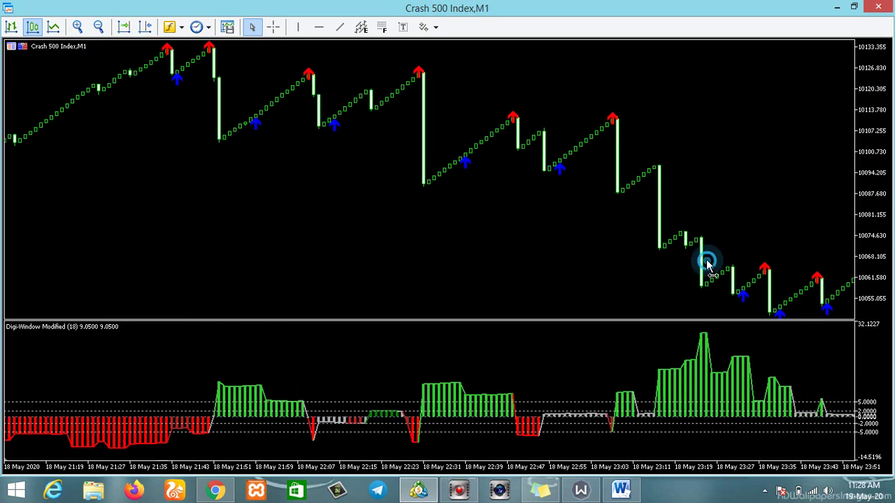
{"action": "left_click", "coordinate": [124, 27]}
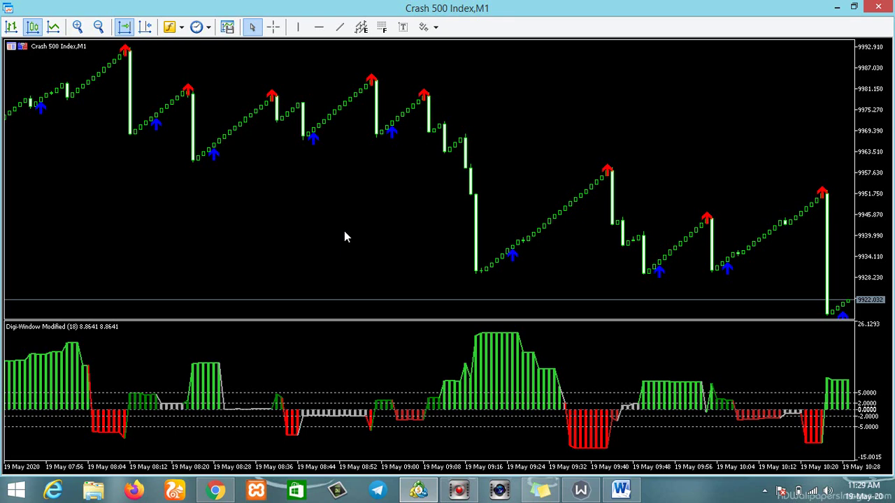
{"action": "left_click", "coordinate": [523, 220]}
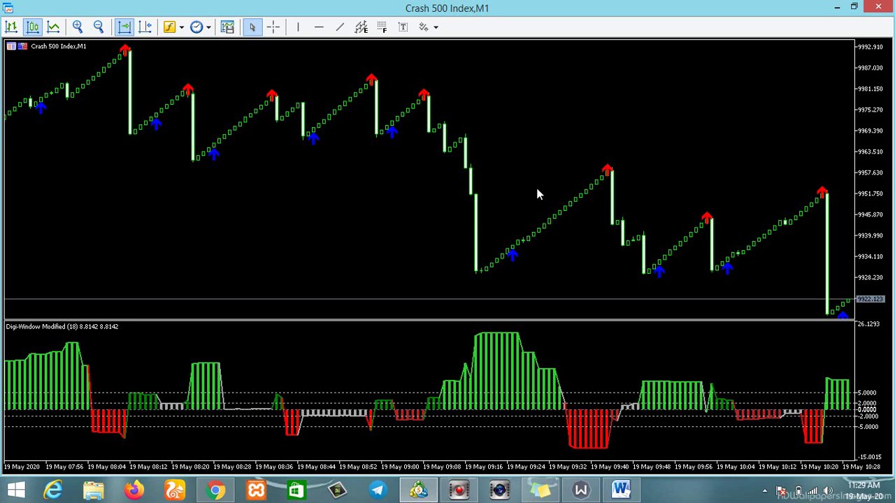
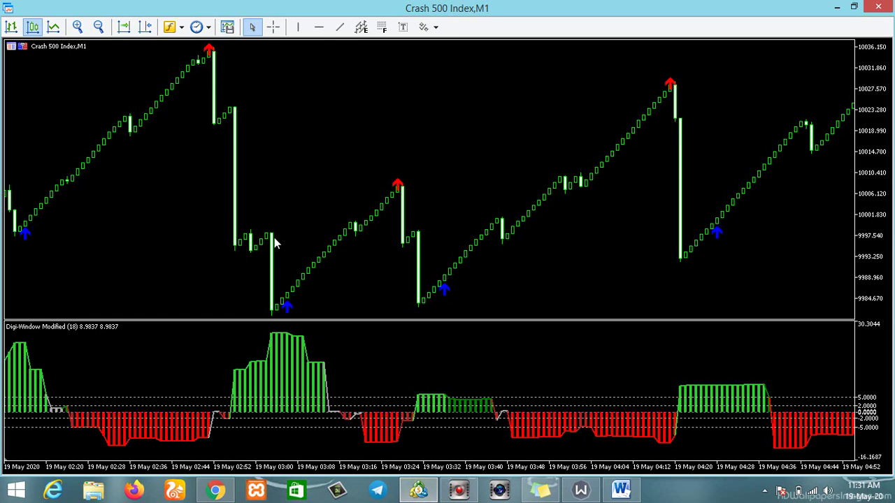
Dock the 1-minute chart back into the main window and bring up the Crash 500 Index M5 chart with the trend dashboard
{"action": "right_click", "coordinate": [456, 195]}
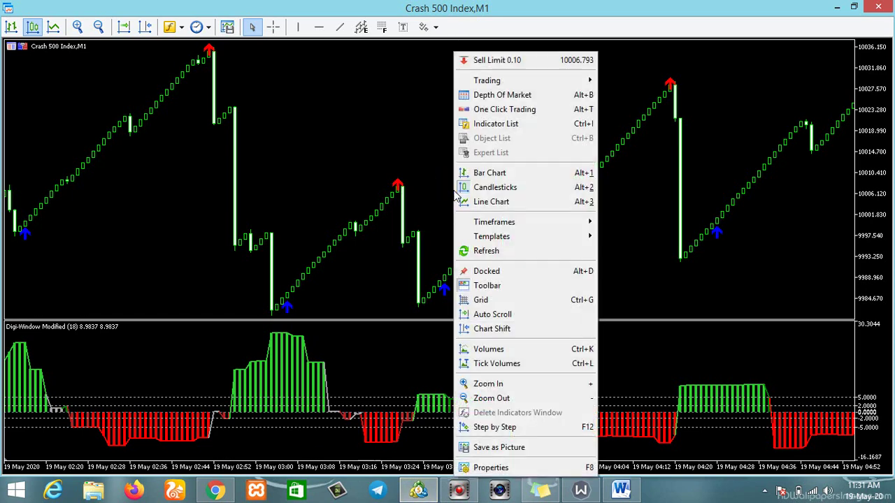
{"action": "left_click", "coordinate": [491, 273]}
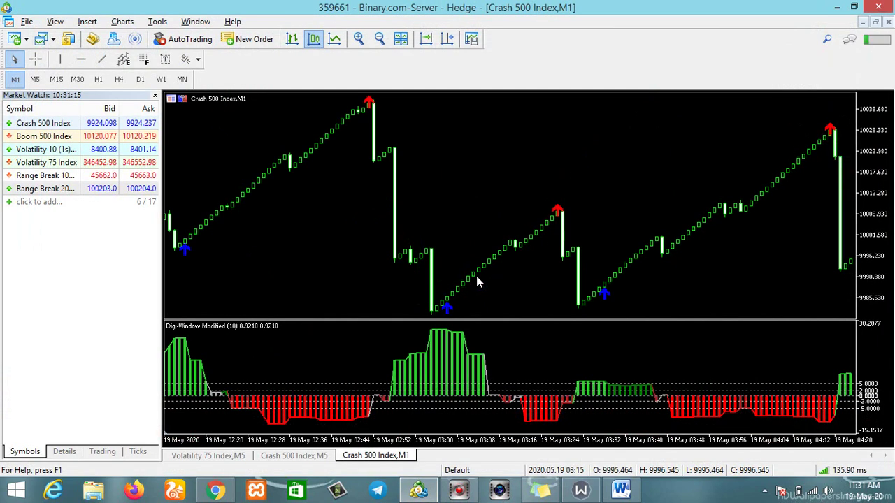
{"action": "left_click", "coordinate": [294, 455]}
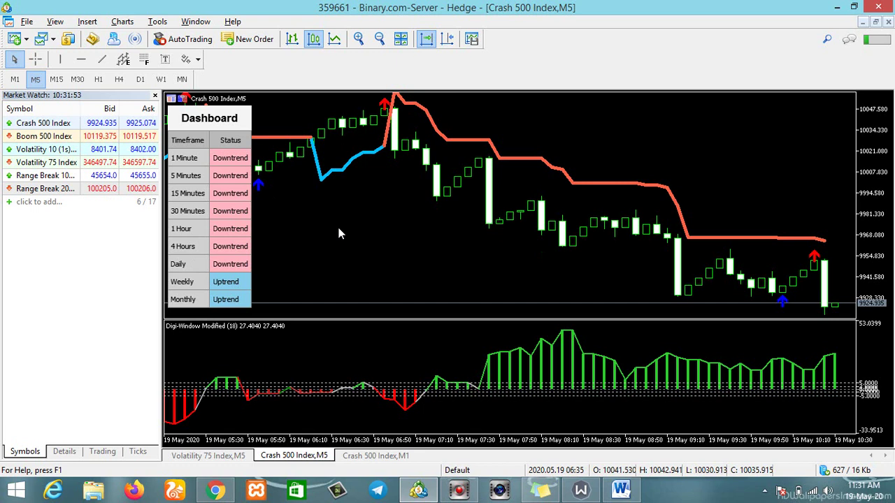
Turn off auto scroll on the 5-minute chart and examine the trend line and arrow signals back to the 18 May candles
{"action": "left_click", "coordinate": [445, 210]}
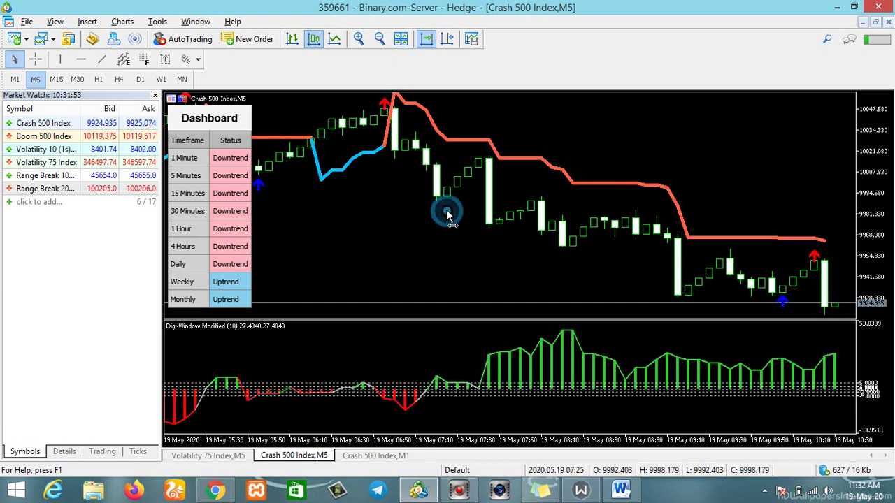
{"action": "left_click_drag", "start_coordinate": [310, 190], "coordinate": [503, 178]}
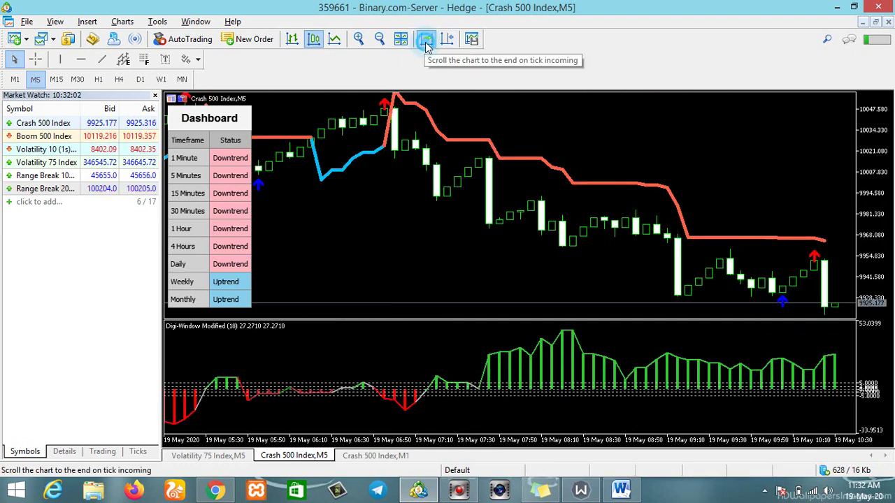
{"action": "left_click", "coordinate": [426, 38]}
{"action": "left_click", "coordinate": [394, 164]}
{"action": "left_click_drag", "start_coordinate": [396, 168], "coordinate": [617, 171]}
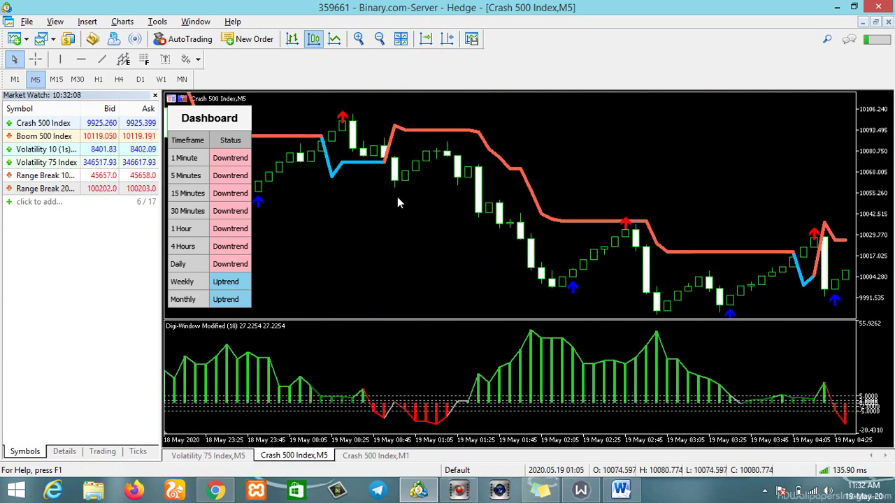
{"action": "left_click_drag", "start_coordinate": [387, 202], "coordinate": [623, 279]}
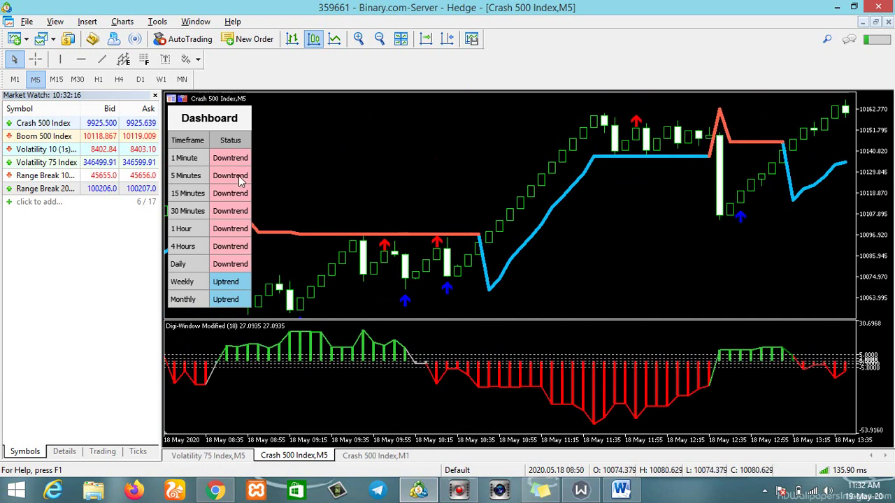
{"action": "mouse_move", "coordinate": [324, 243]}
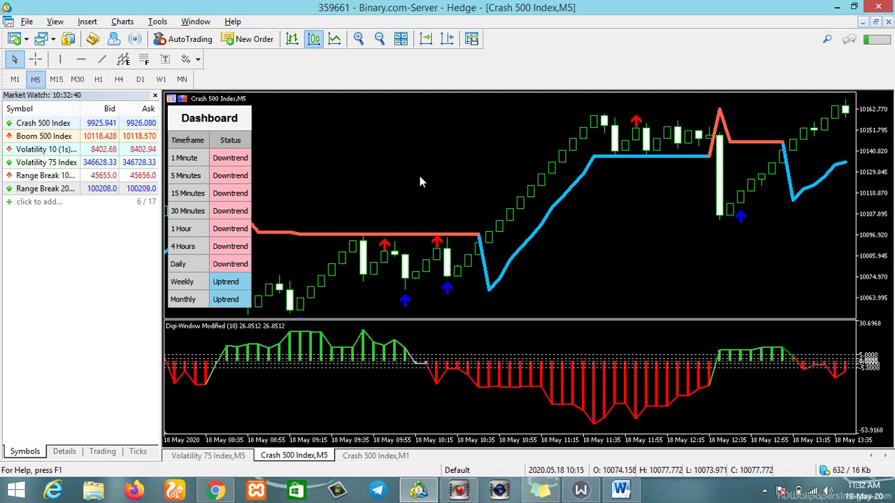
Switch to Chrome to show the Forex Trading Strategies YouTube channel page
{"action": "left_click", "coordinate": [214, 490]}
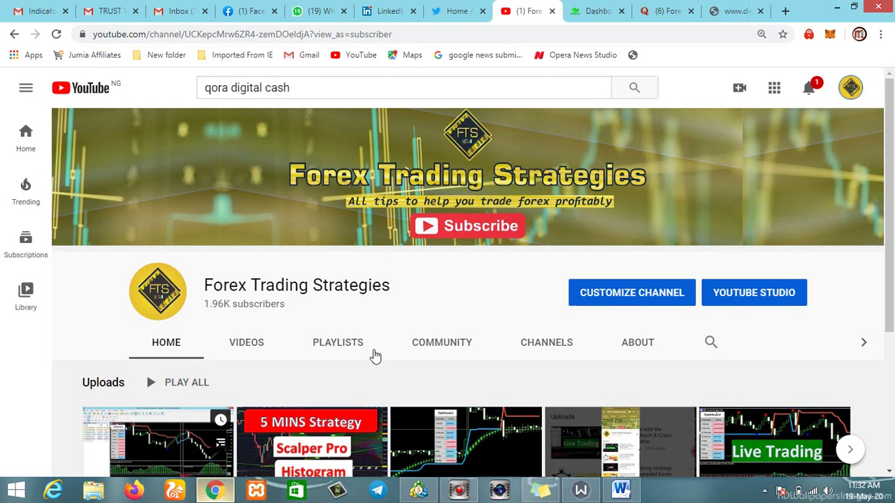